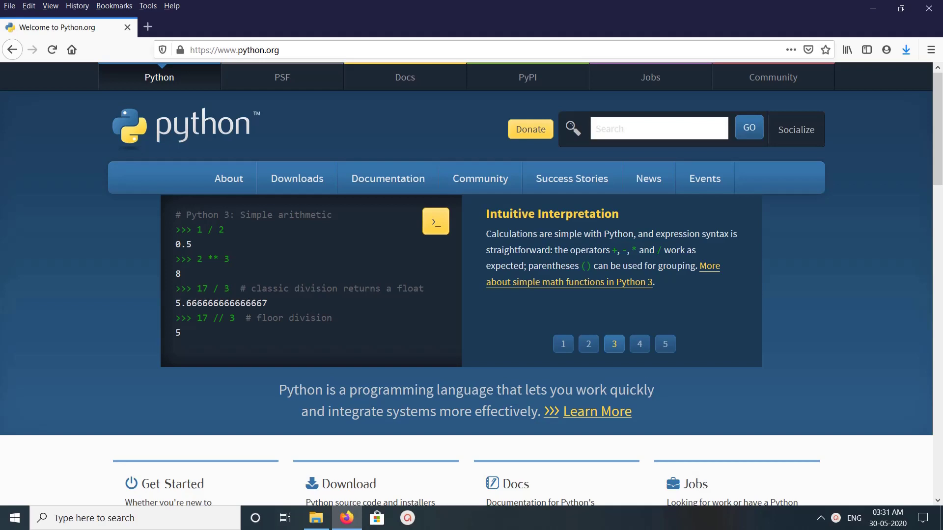
Step: Open the Python downloads page and request the Python 3.8.3 Windows installer, then dismiss the save dialog without saving
mouse_move(296, 178)
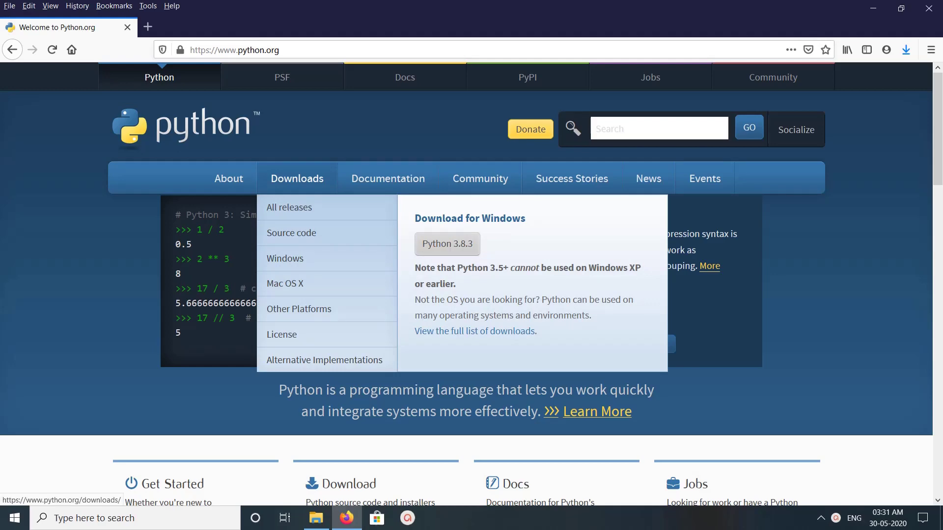
left_click(297, 178)
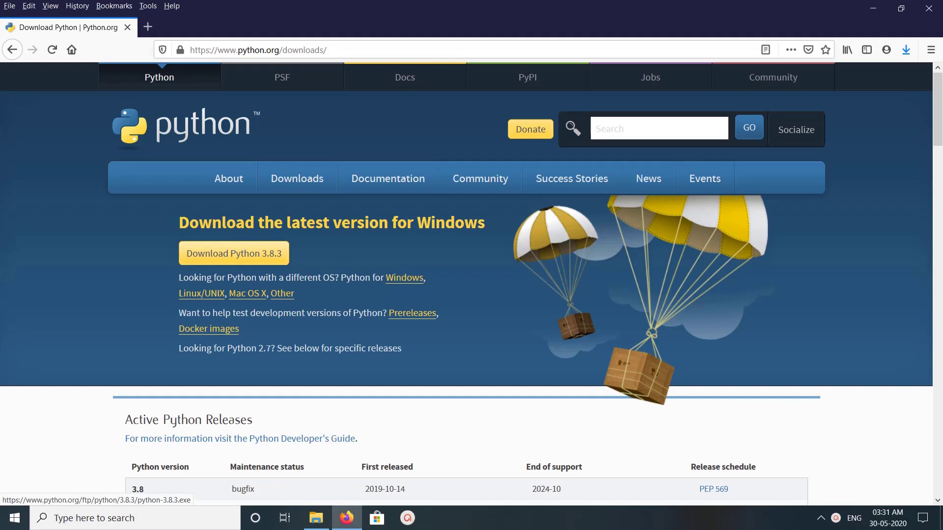
left_click(234, 253)
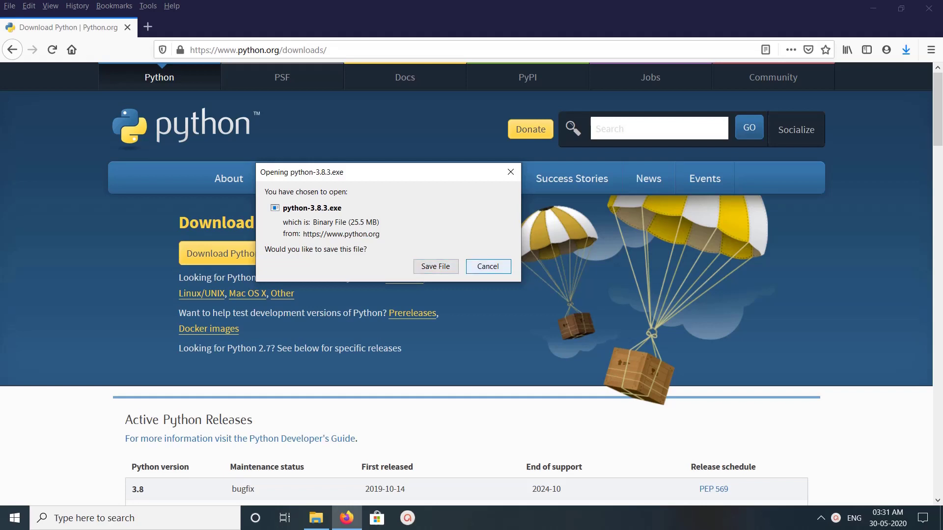
left_click(488, 266)
Step: Switch to File Explorer and launch the python-3.8.3.exe installer from the python_down folder
left_click(316, 518)
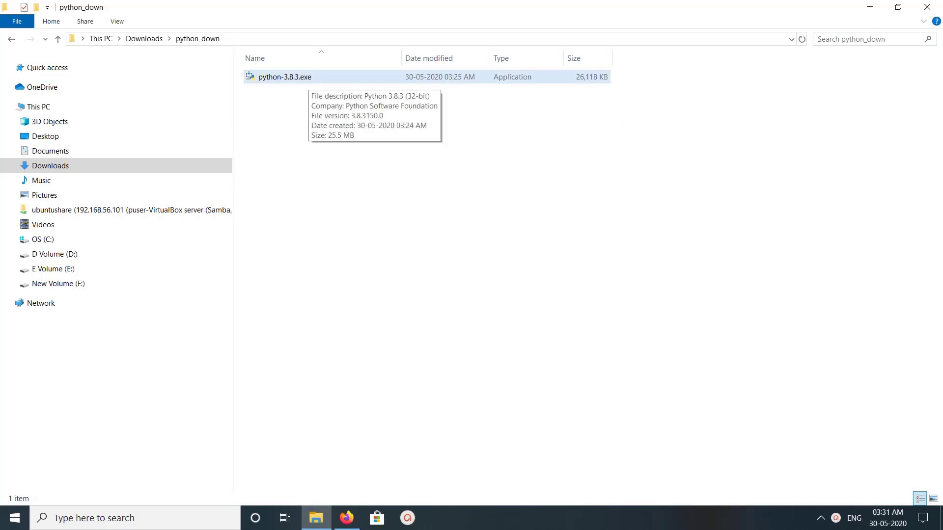
right_click(307, 77)
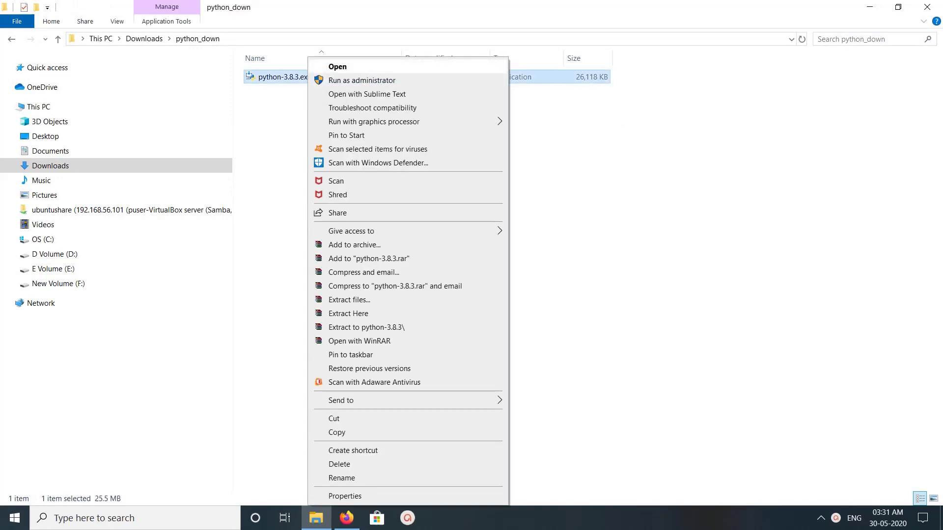
left_click(337, 67)
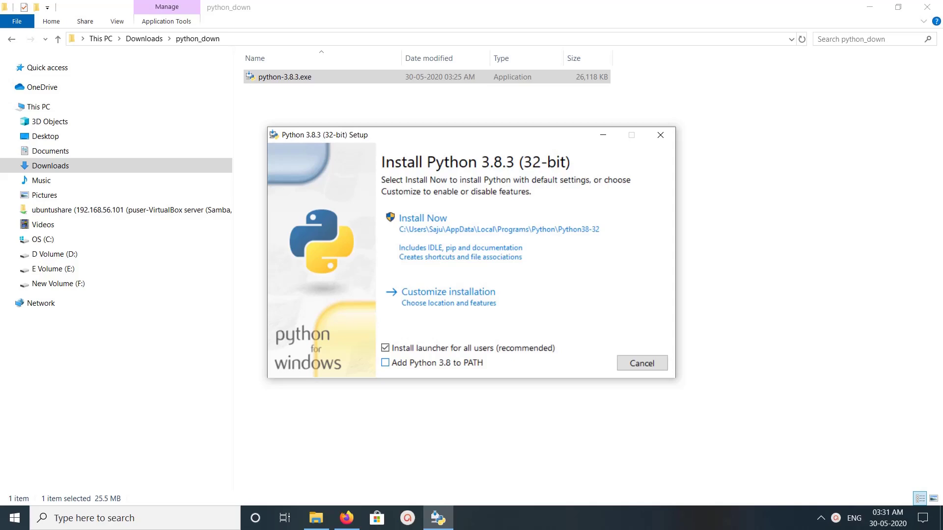
Step: Install Python 3.8.3 with the default settings and the Add Python 3.8 to PATH option enabled, closing the setup when done
left_click(384, 362)
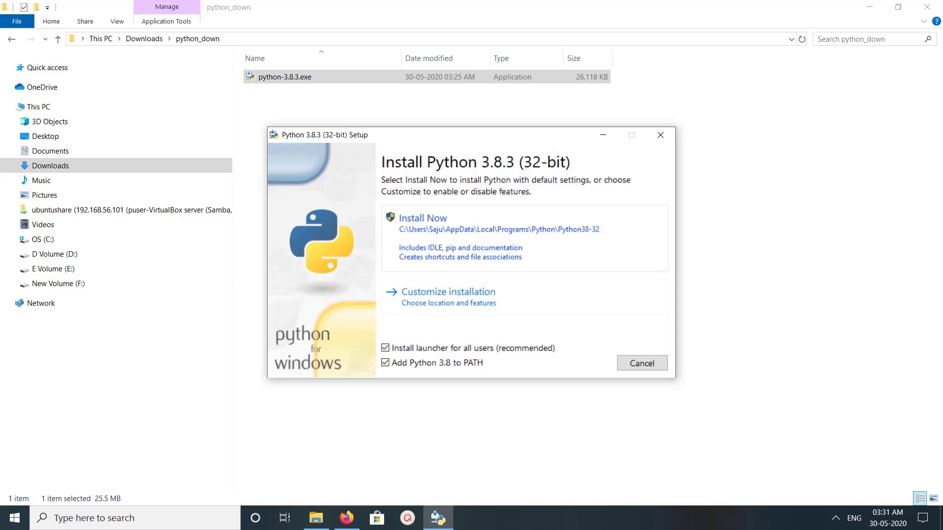
key("Return")
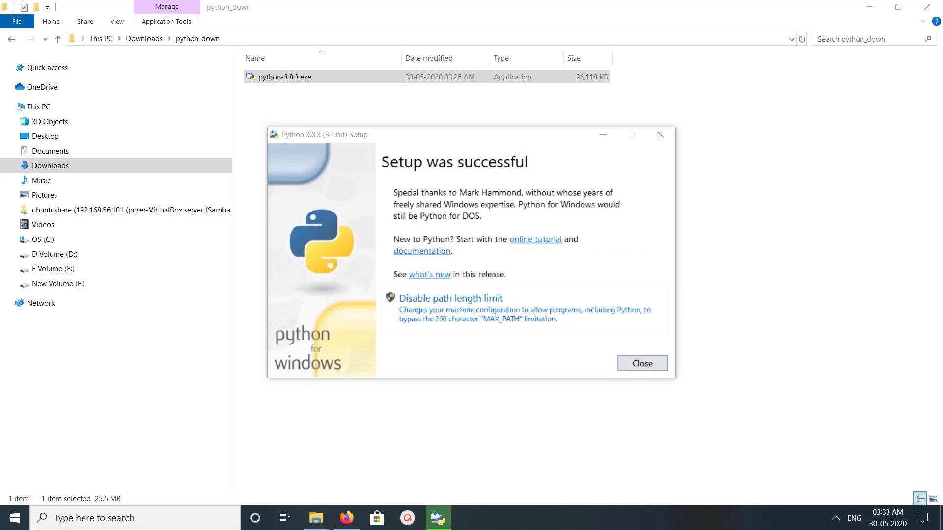
key("Return")
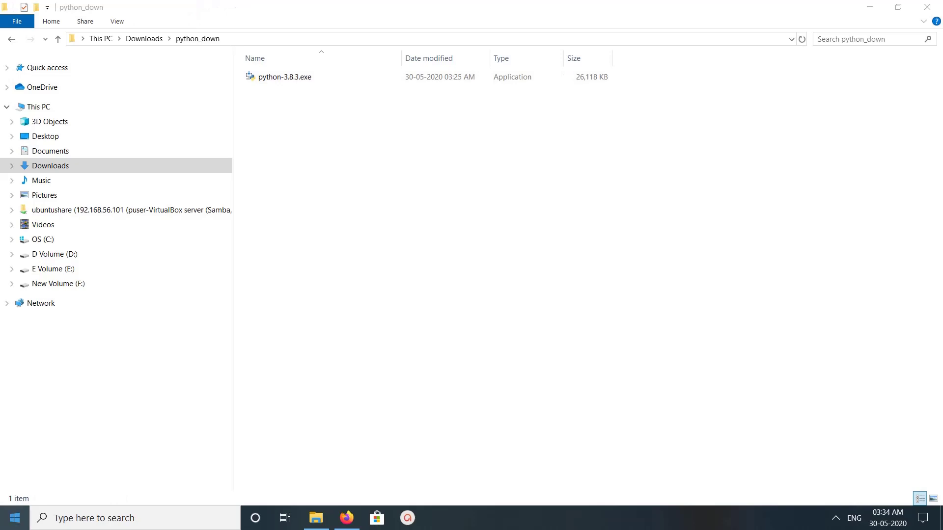
Step: Launch the Python 3.8 (32-bit) console from the recently added apps and move its window toward the middle of the desktop
left_click(15, 518)
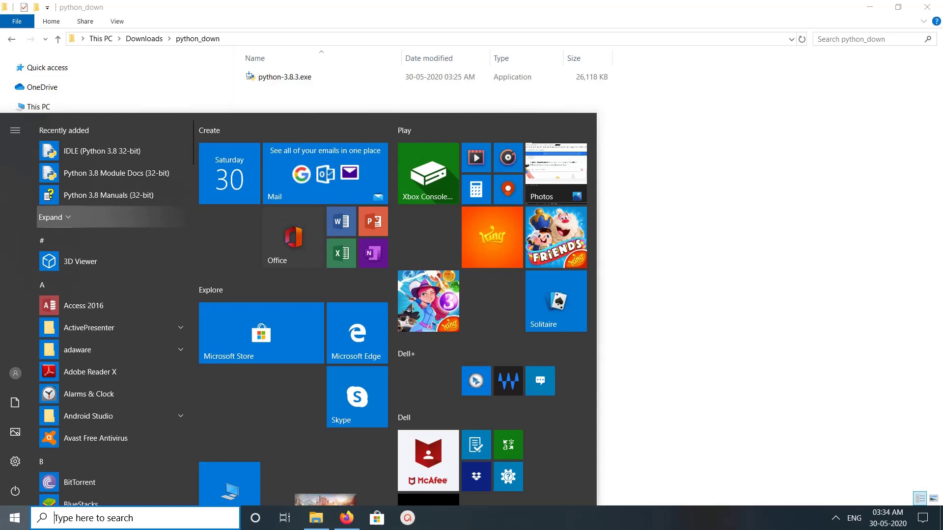
left_click(51, 217)
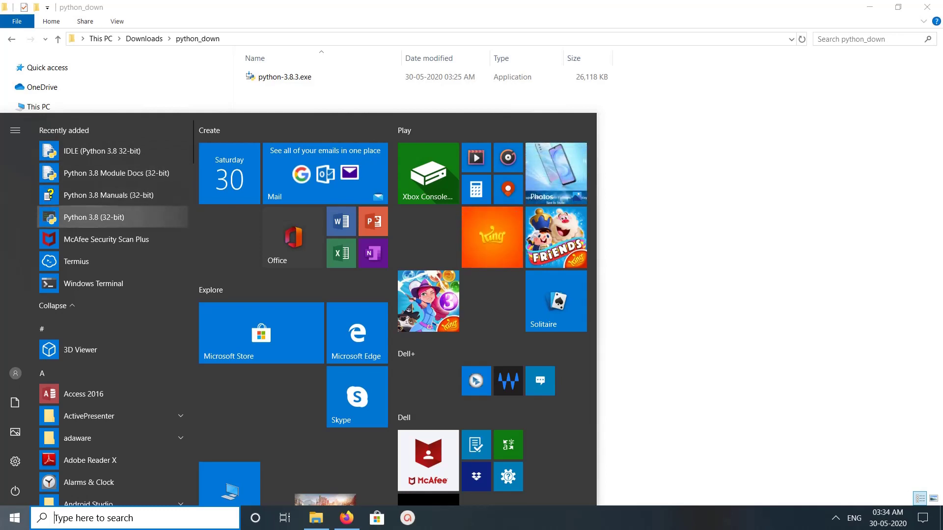
left_click(94, 217)
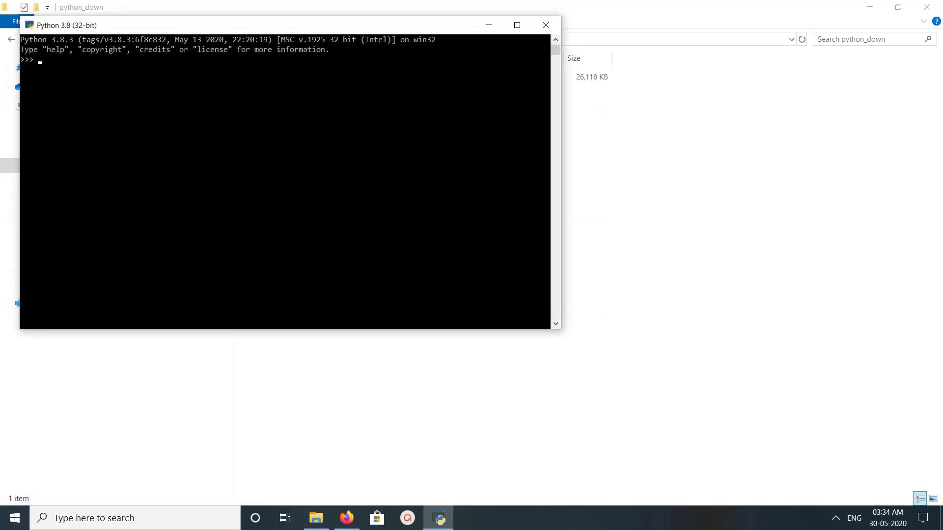
left_click_drag(291, 25, 520, 138)
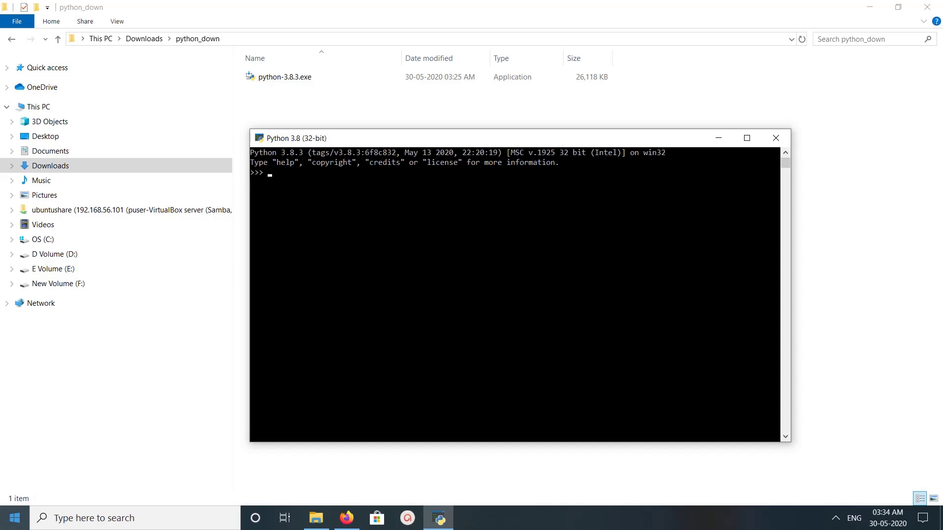
Step: Launch IDLE (Python 3.8 32-bit) and place its shell window beside the Python console
key("super")
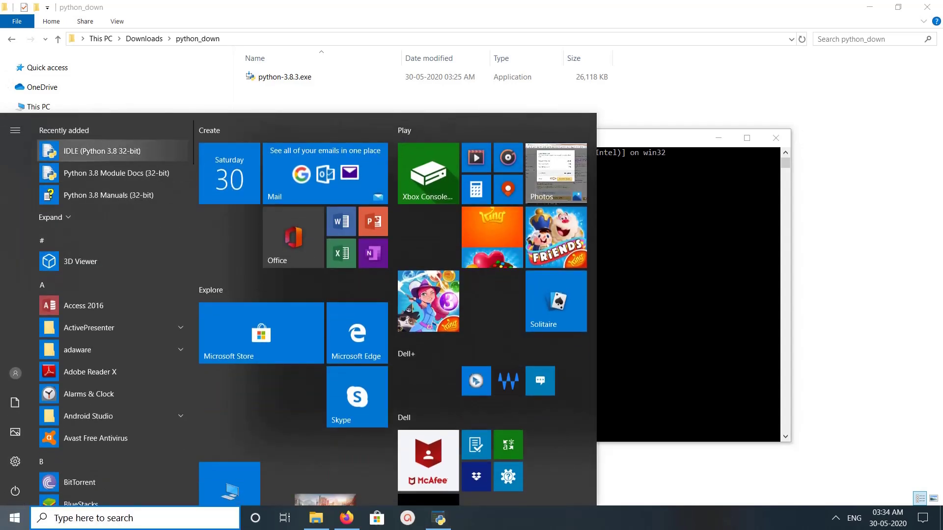
left_click(102, 151)
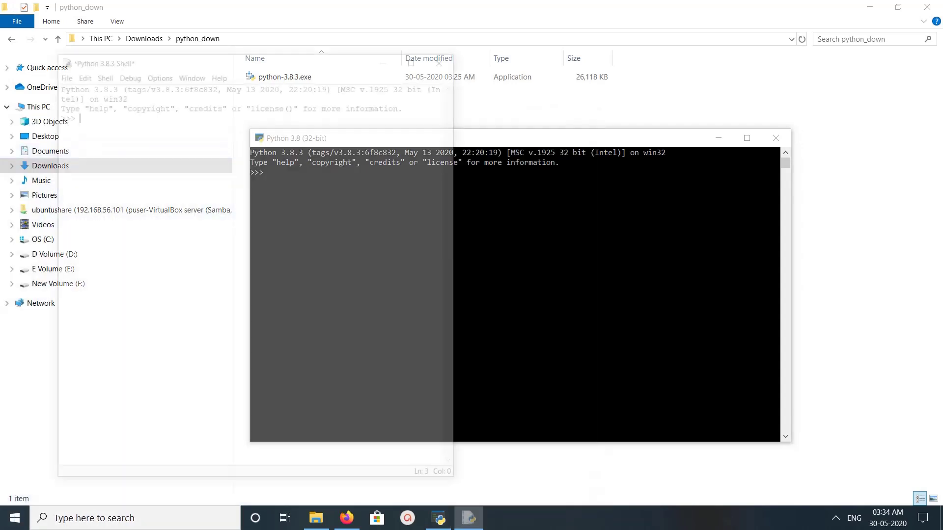
left_click_drag(224, 56, 689, 80)
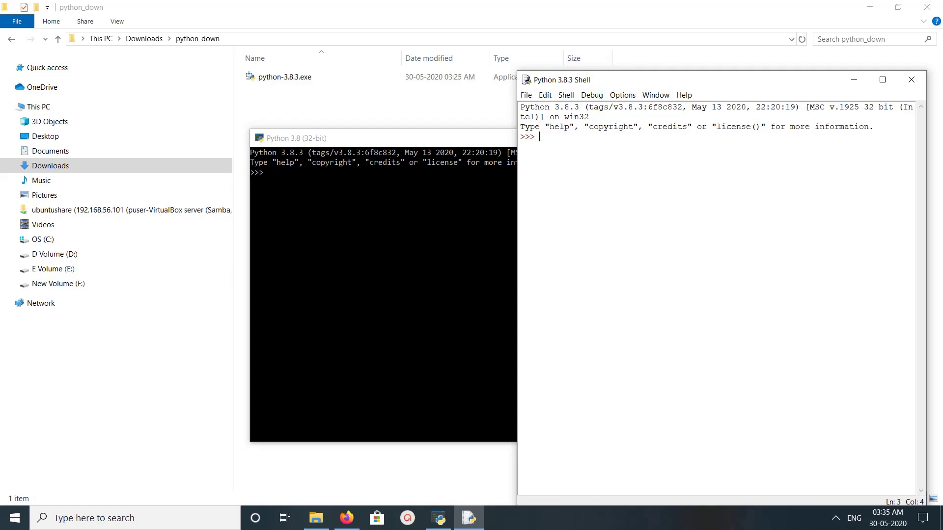
key("super")
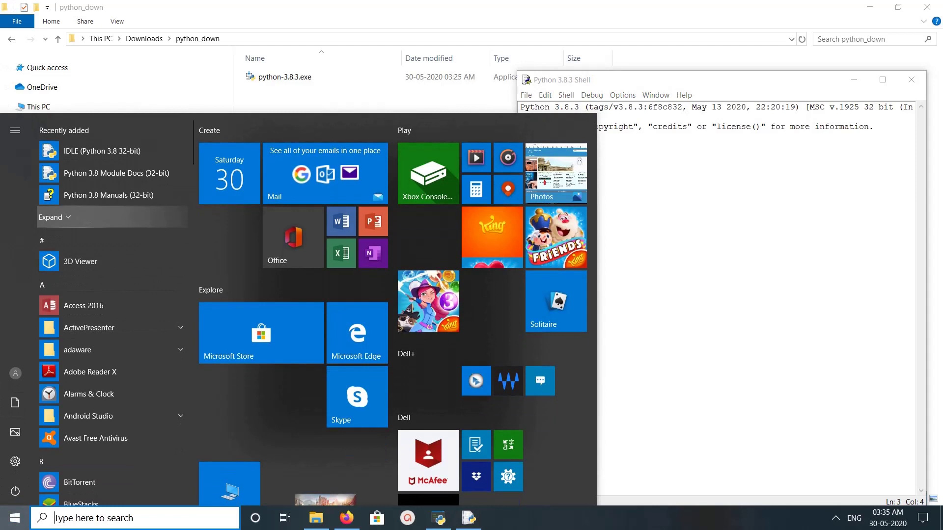
left_click(50, 218)
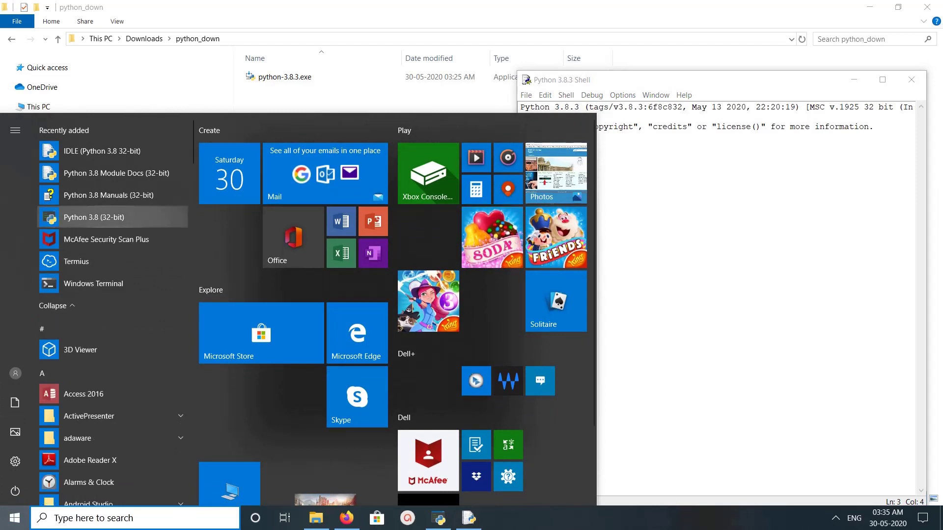
key("Escape")
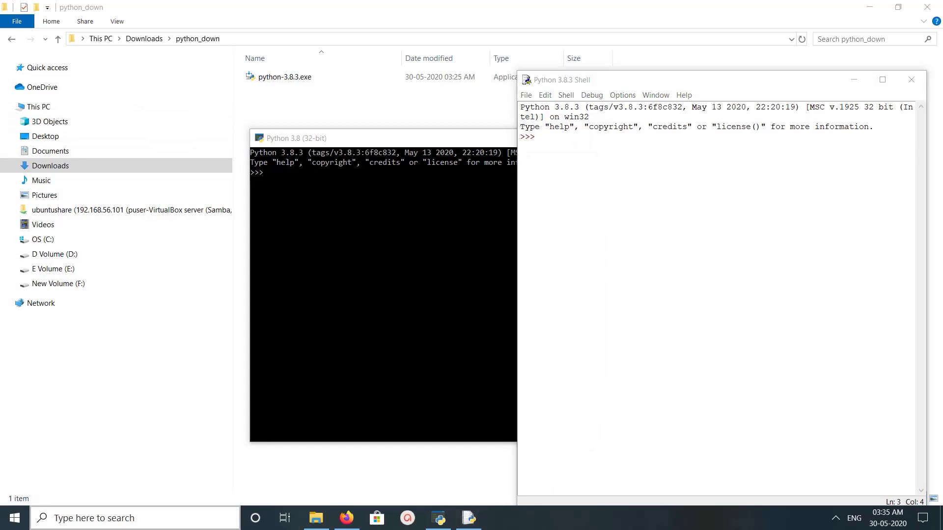
Step: Search for cmd, open Command Prompt, and start the Python interpreter in it with the python command
left_click(96, 517)
type("cmd")
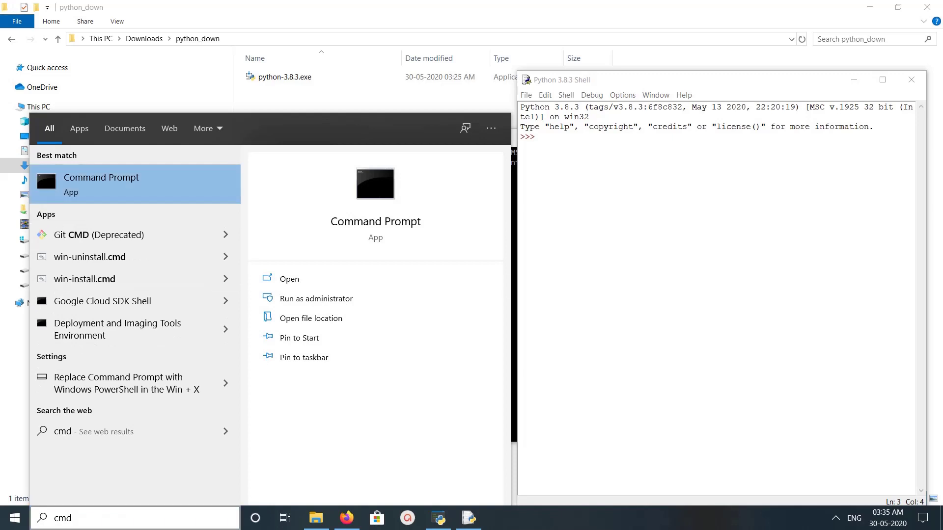
left_click(45, 167)
left_click_drag(297, 88, 337, 197)
left_click(337, 318)
type("python")
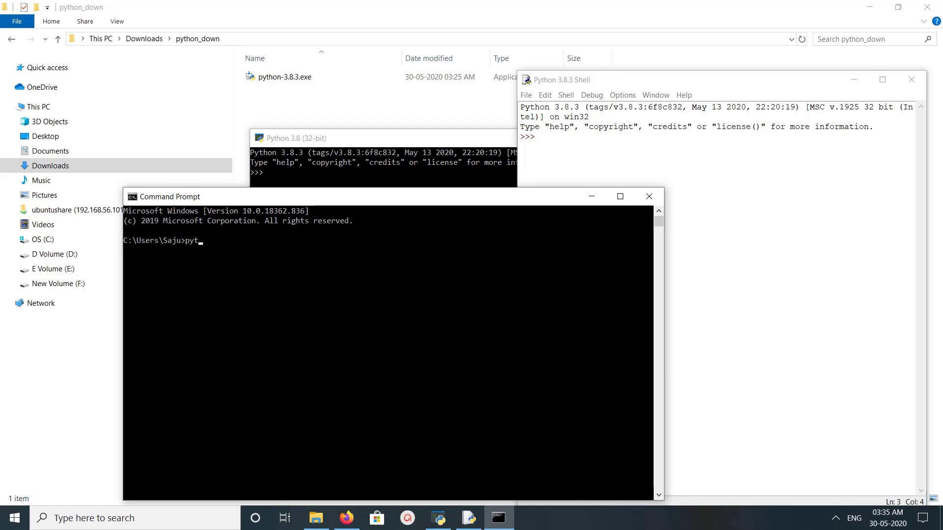
key("Return")
key("Return")
key("Return")
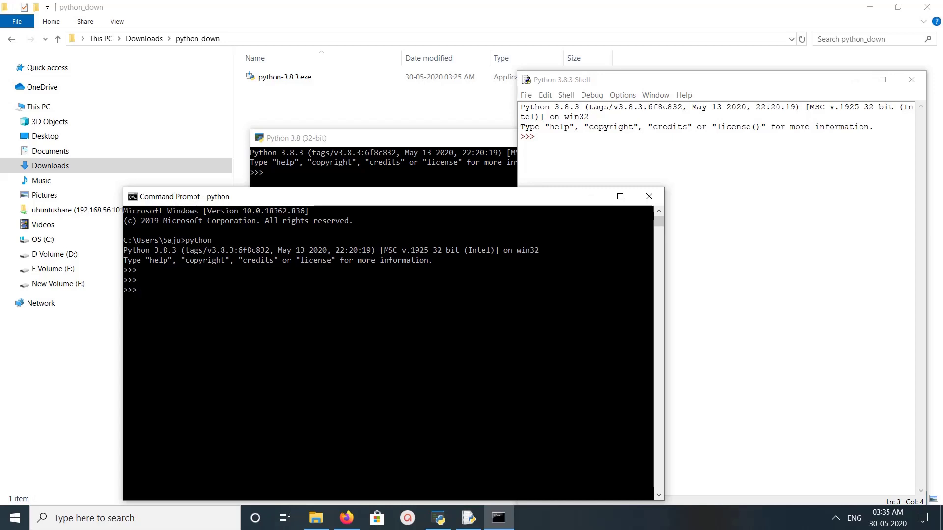
Step: Reposition the Command Prompt window and exit the Python interpreter with quit()
left_click(258, 328)
left_click_drag(344, 197, 368, 207)
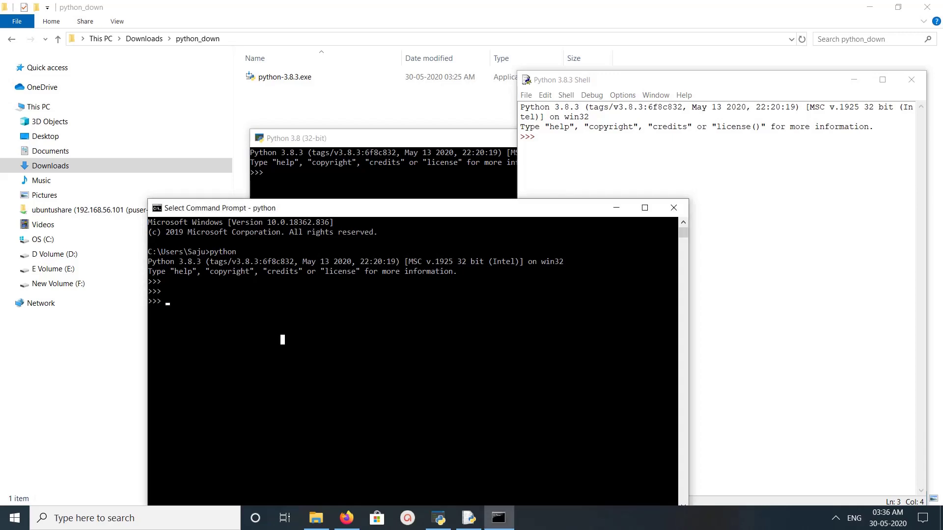
left_click_drag(383, 208, 398, 174)
type("q")
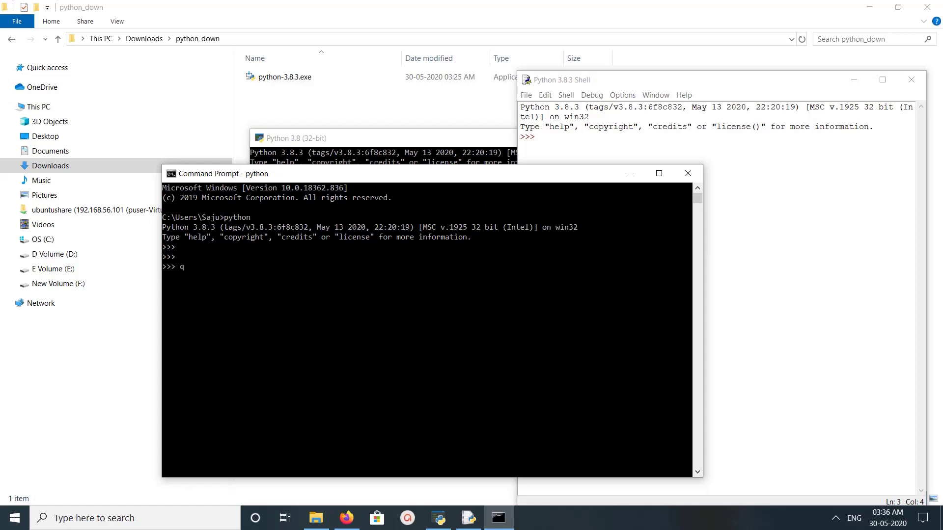
type("uit()")
key("Return")
Step: Check the installed pip version by running pip -V
key("Return")
key("Return")
key("Return")
key("Return")
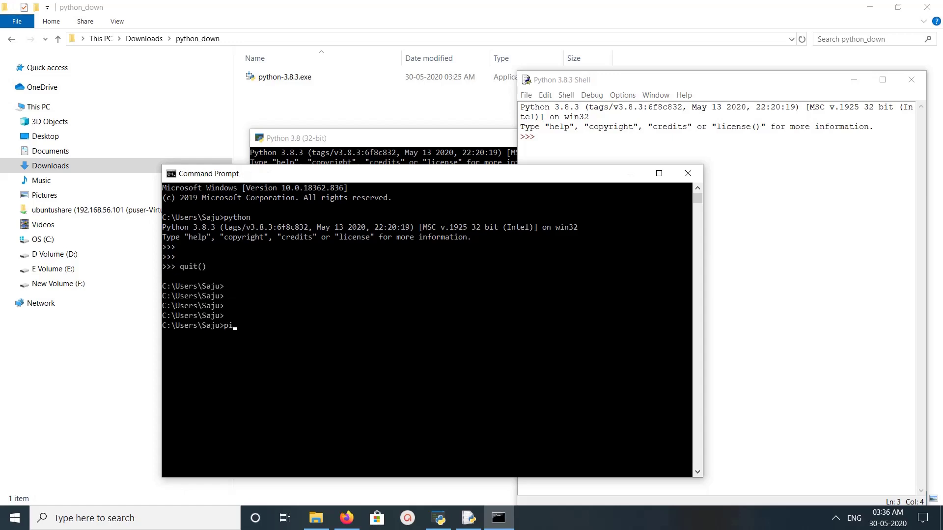
type("pip -V")
key("Return")
key("Return")
key("Return")
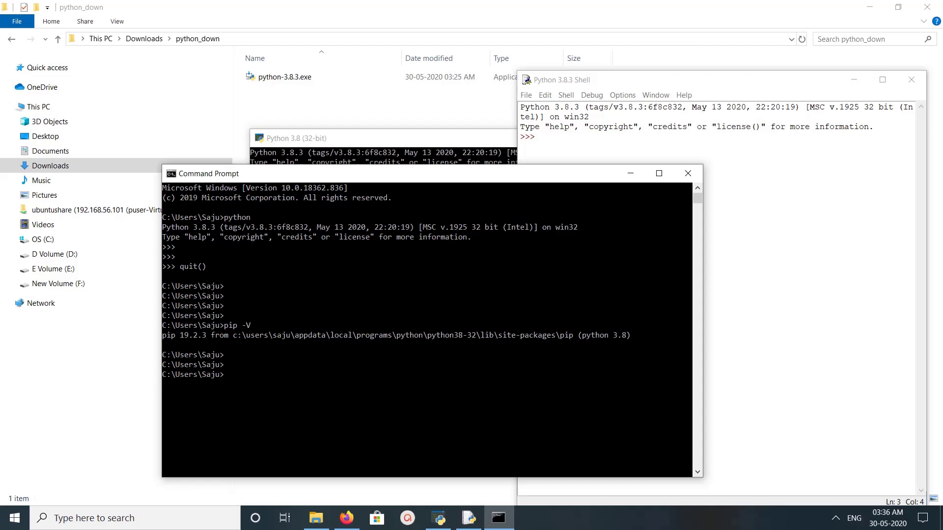
Step: Check the installed Python version by running python -V
left_click(336, 374)
type("python -V")
key("Return")
left_click(341, 374)
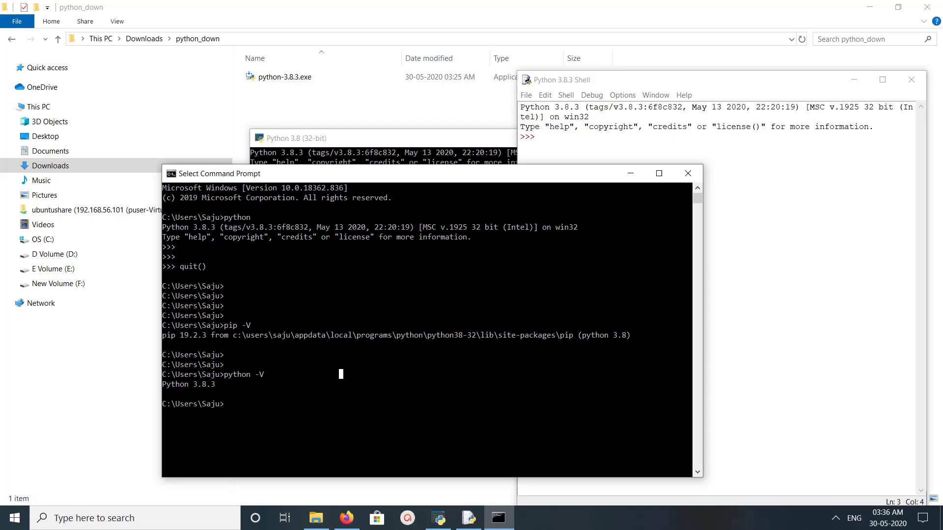
Step: Maximize the Command Prompt window and install the requests package with pip install requests
type("pip")
type("install")
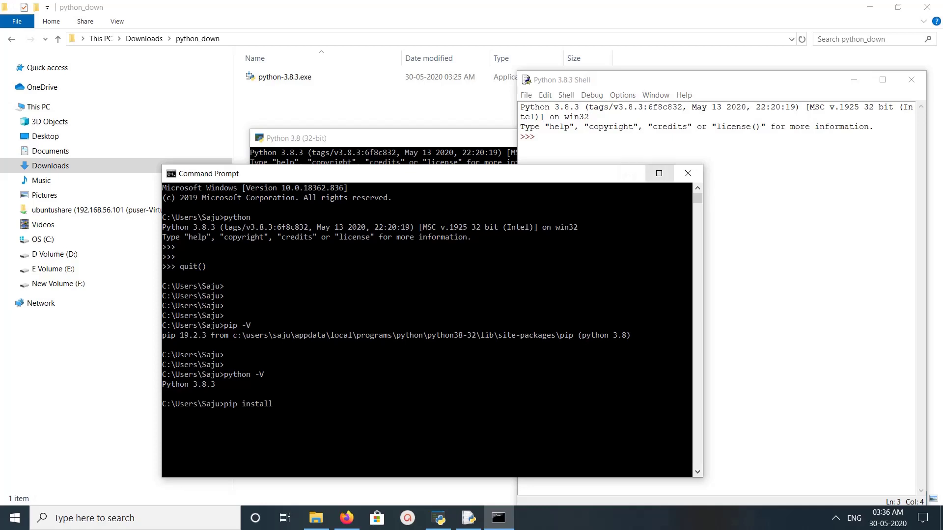
left_click(659, 173)
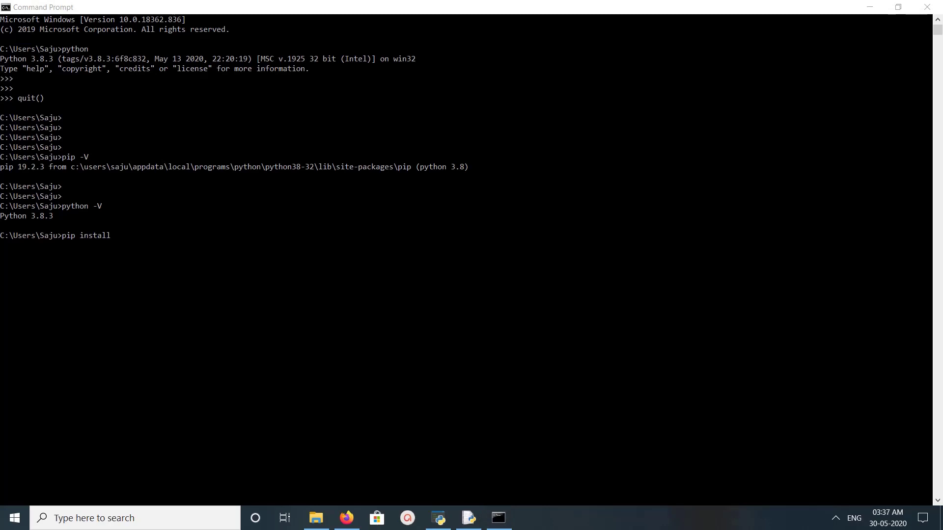
left_click(280, 264)
left_click(281, 264)
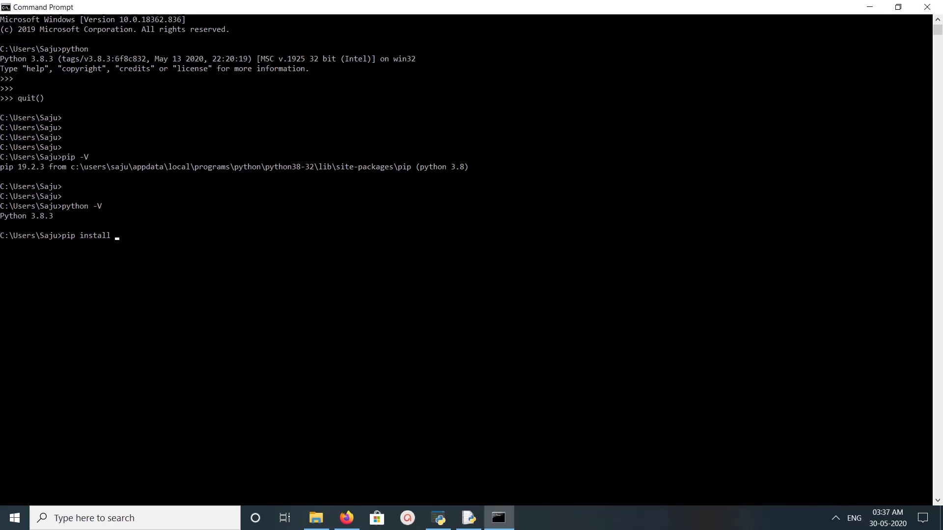
type("requests")
key("Return")
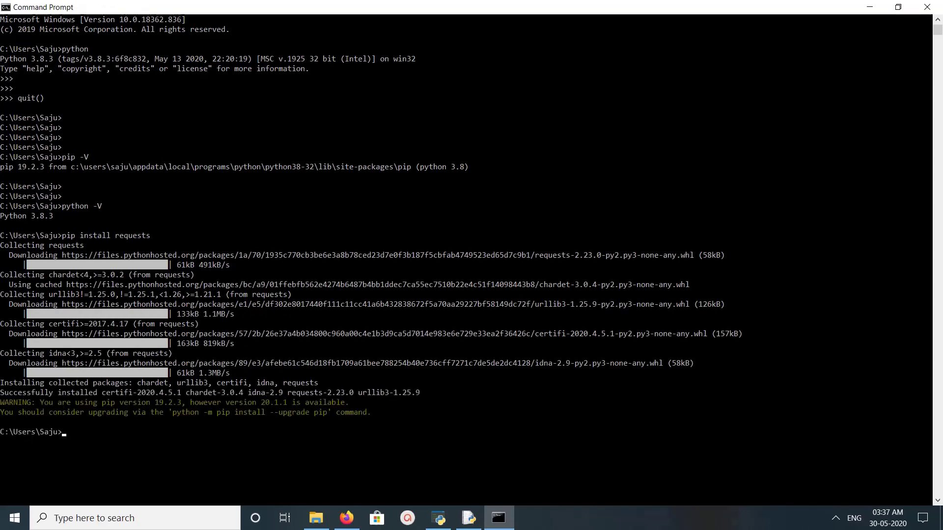
Step: Uninstall the requests package by running pip uninstall requests and confirming the removal with y
key("Return")
key("Return")
key("Up")
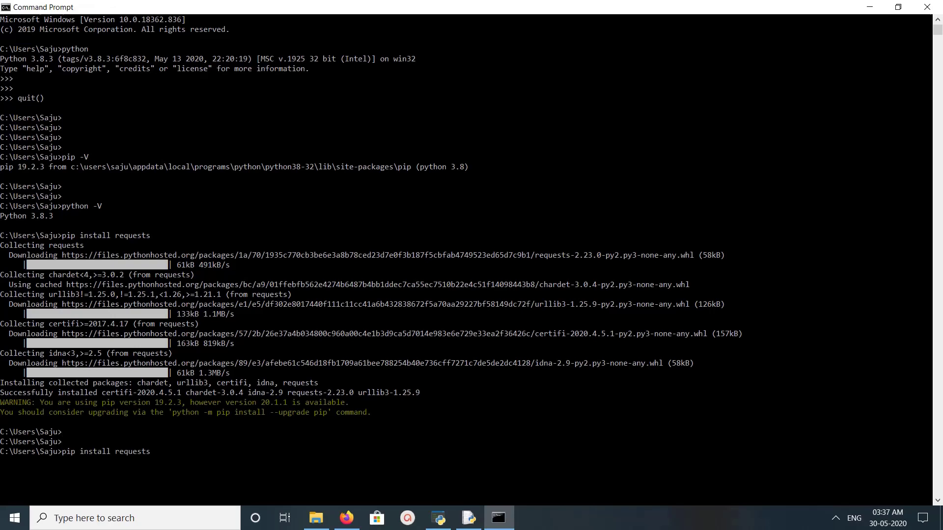
key("Left")
key("Left")
key("Left")
key("Left")
key("Left")
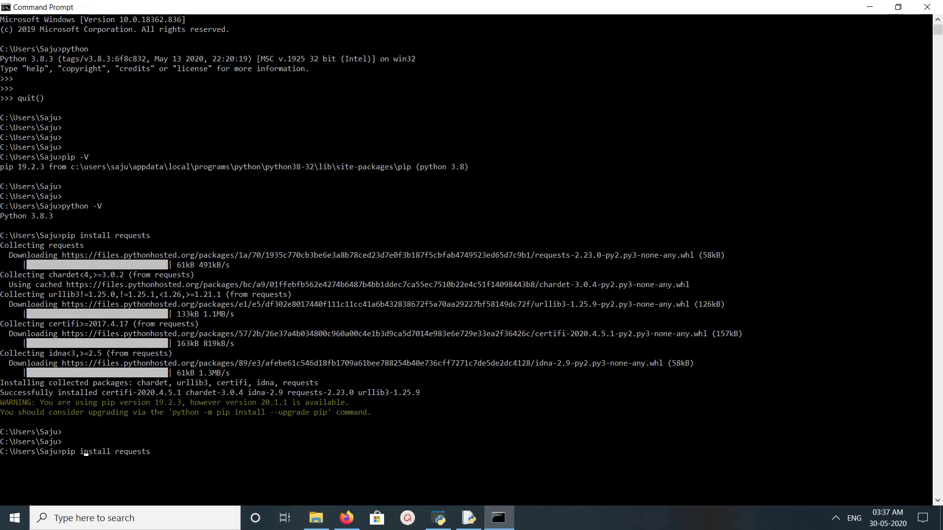
type("un")
key("Return")
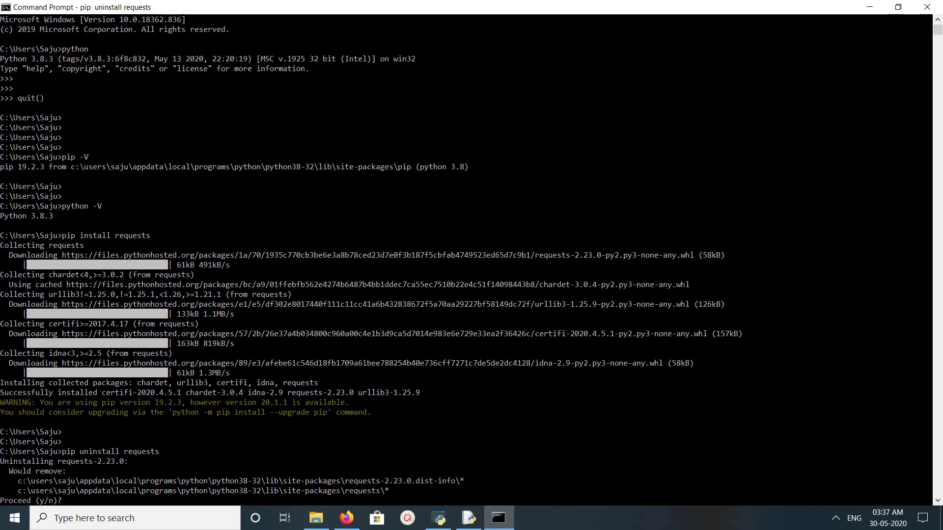
type("y")
key("Return")
key("Return")
key("Return")
key("Return")
key("Return")
key("Return")
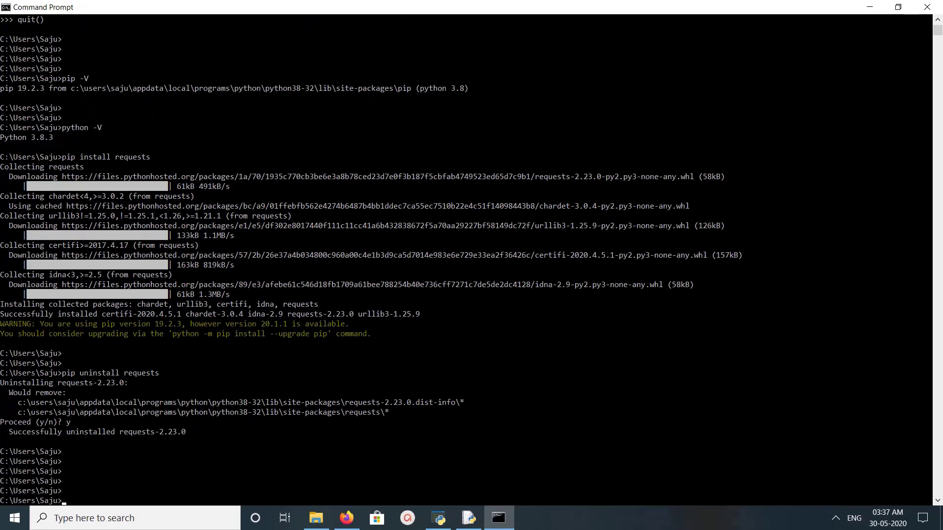